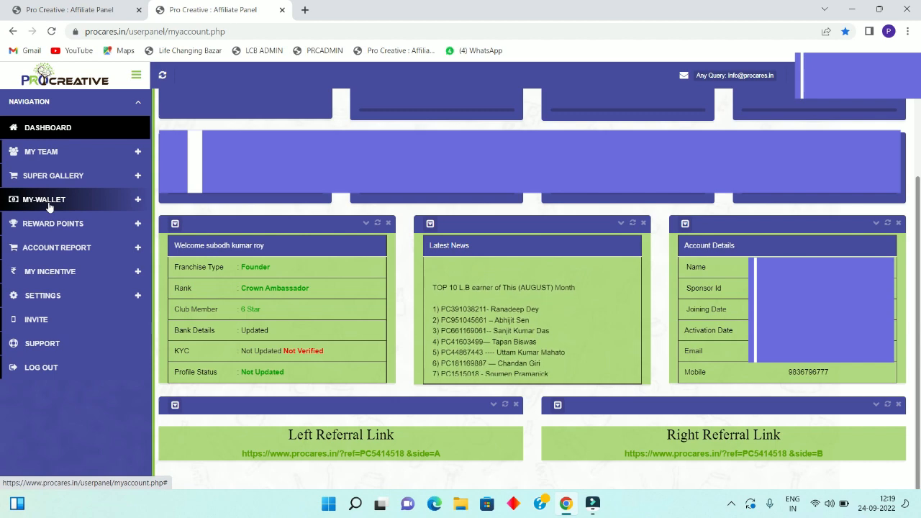
# - Expand MY-WALLET in the sidebar to show its deposit, statement and order history pages
pyautogui.click(45, 201)
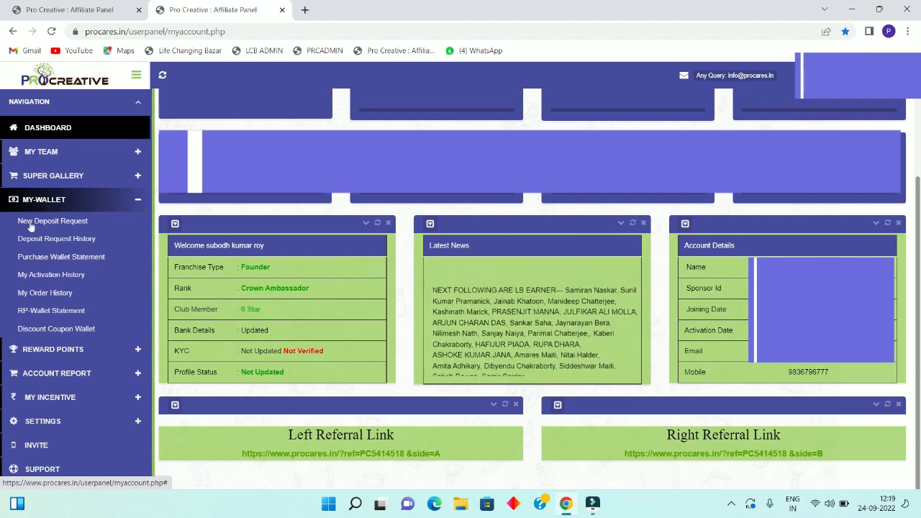
# - Open My Order History and select the first order's number in the Product Ordered List
pyautogui.click(45, 294)
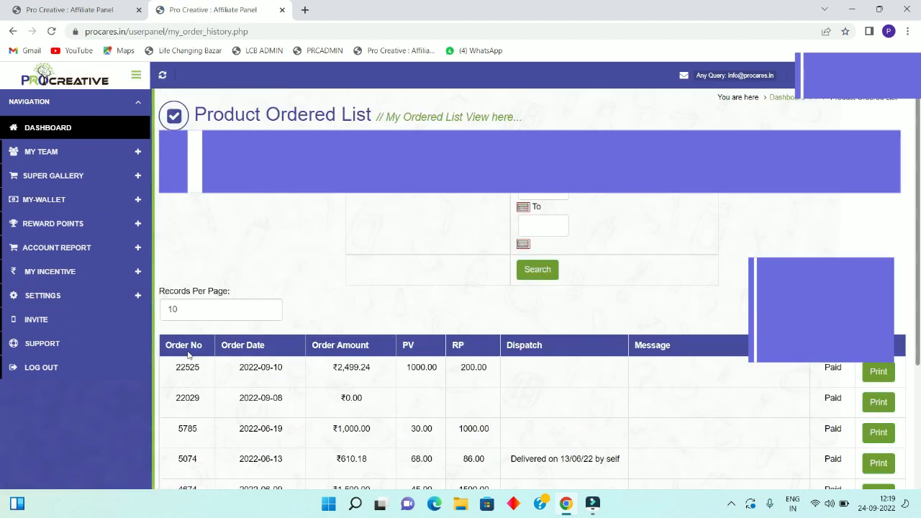
pyautogui.doubleClick(184, 370)
pyautogui.click(184, 370)
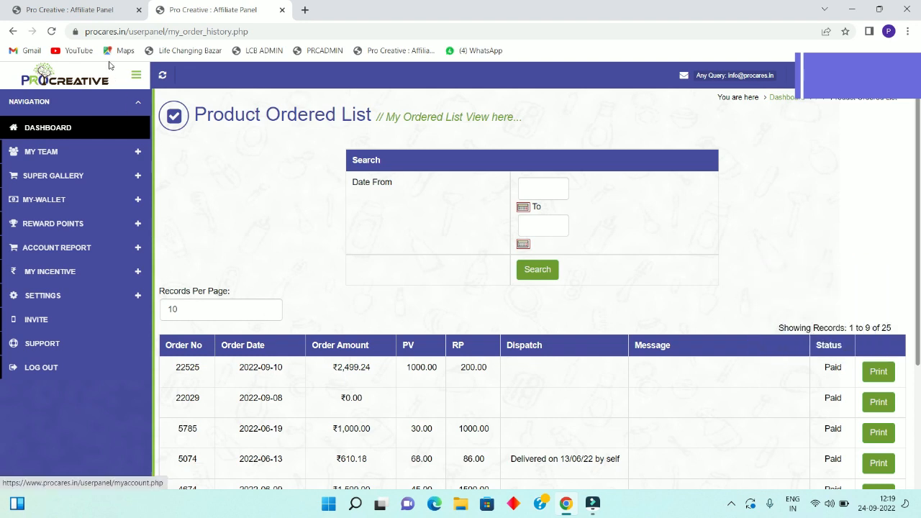
# - On the Gift Product form, enter the order's sale number, the member's Procreative ID and full name
pyautogui.click(77, 5)
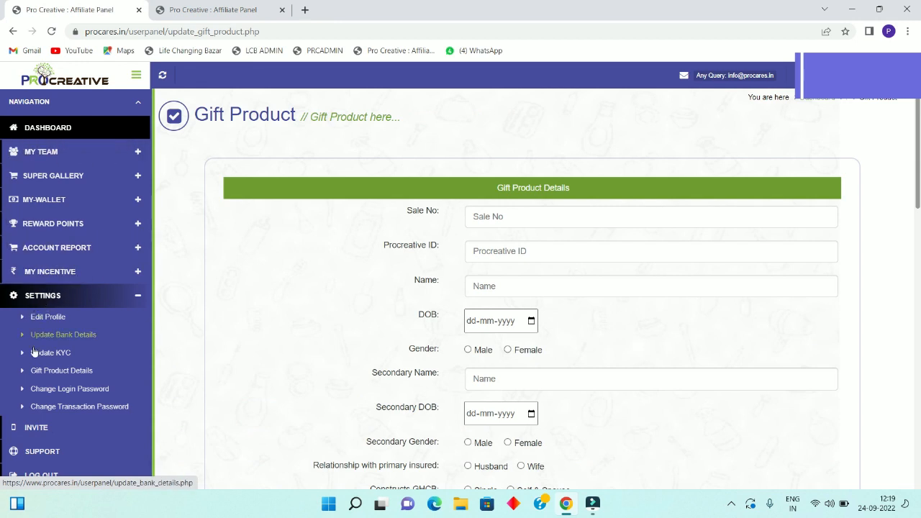
pyautogui.click(79, 371)
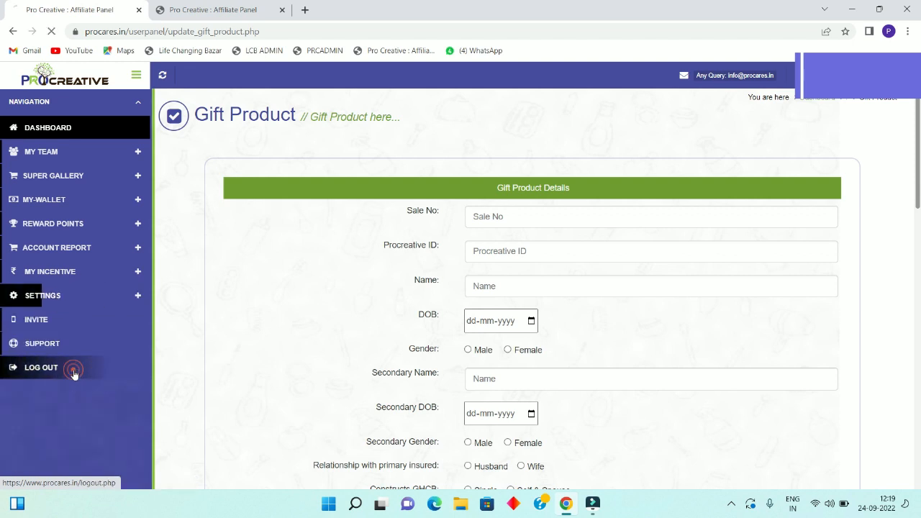
pyautogui.click(74, 373)
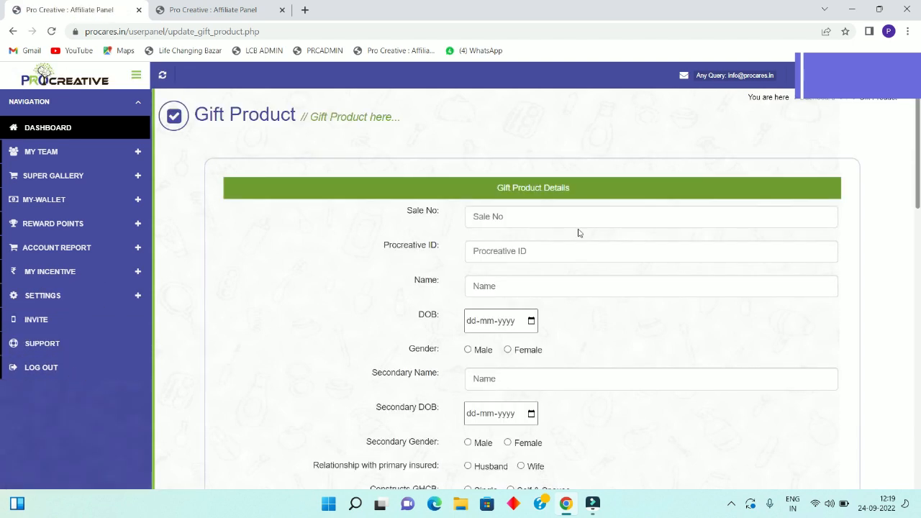
pyautogui.click(492, 217)
pyautogui.click(505, 259)
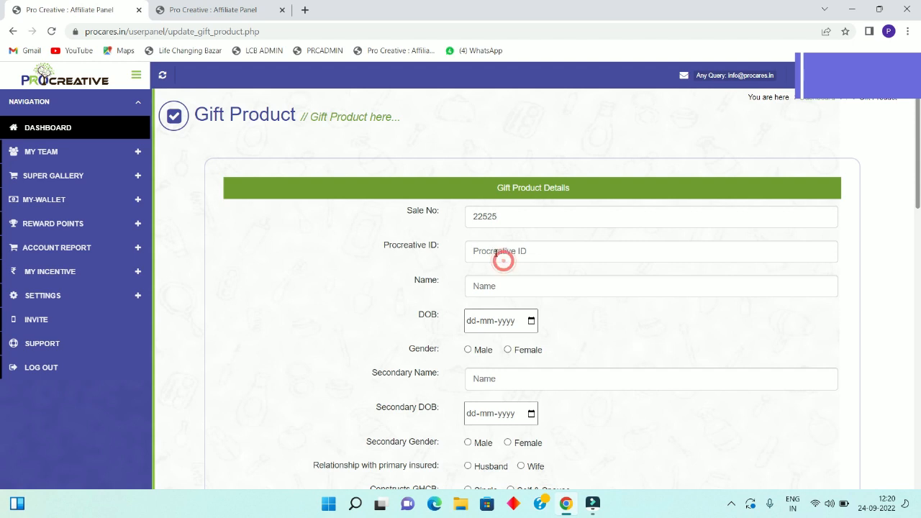
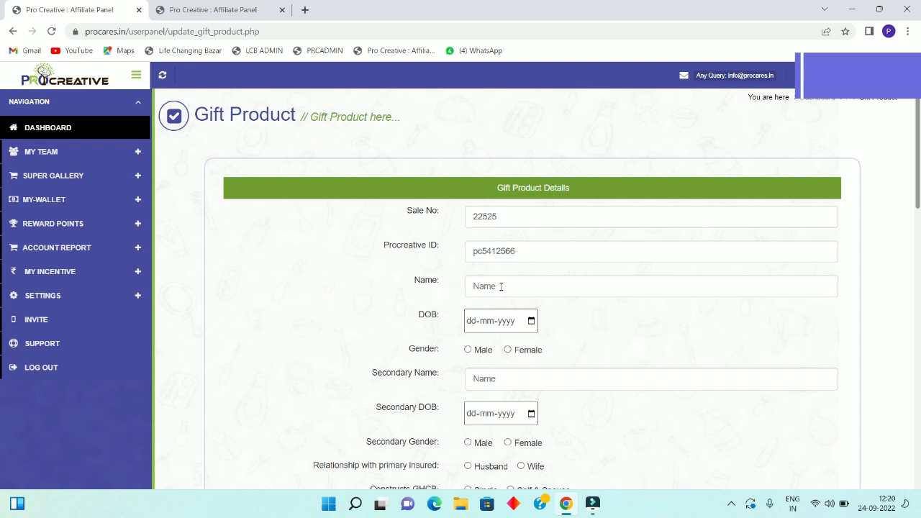
pyautogui.click(500, 286)
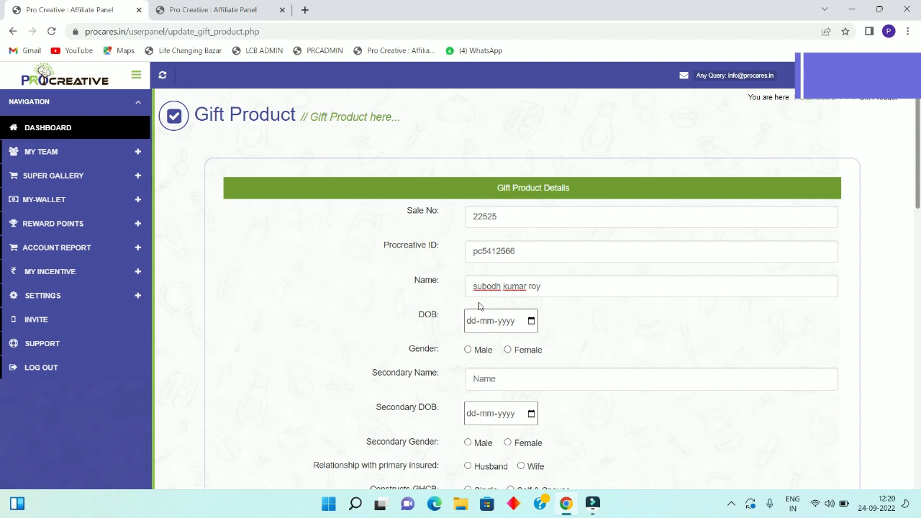
# - Set the primary insured's date of birth to 18 November 1992
pyautogui.click(531, 321)
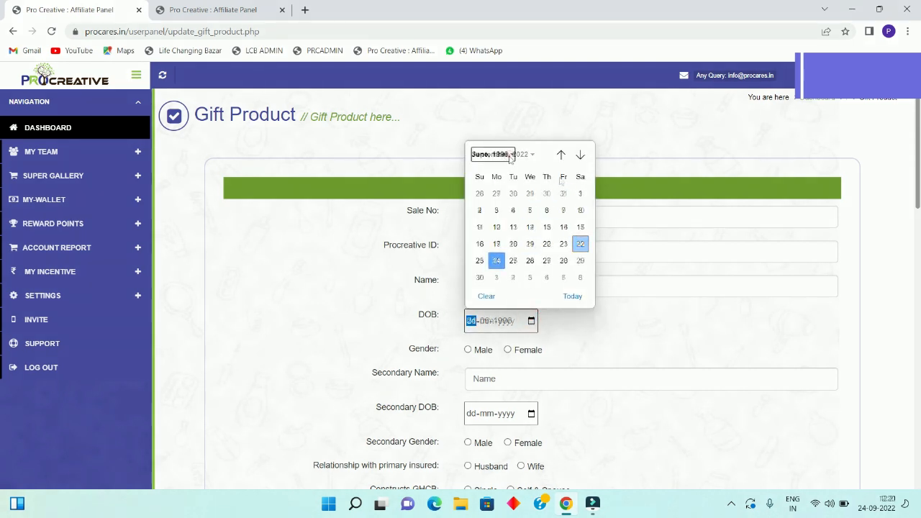
pyautogui.click(509, 156)
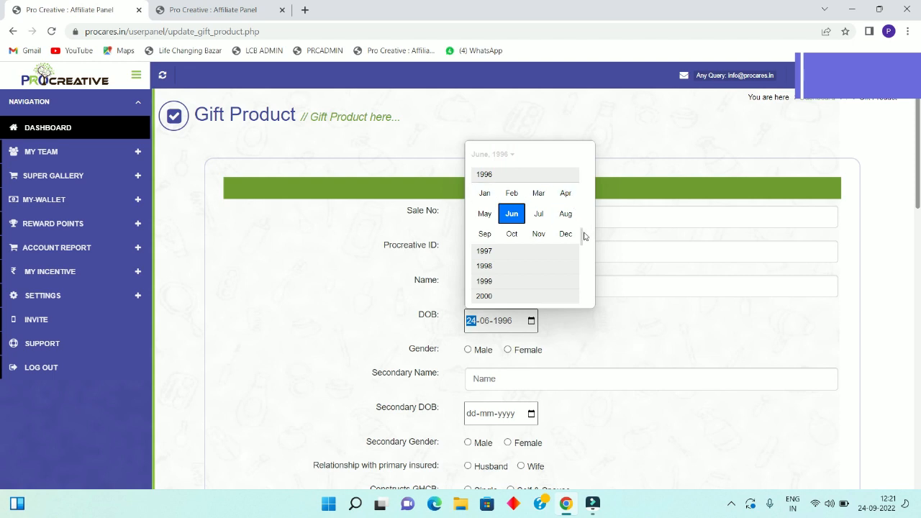
pyautogui.moveTo(584, 235); pyautogui.dragTo(584, 222)
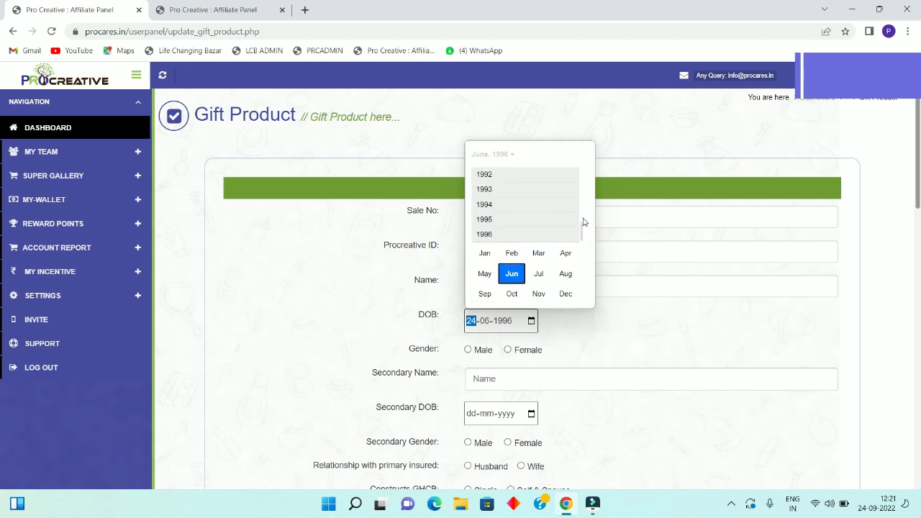
pyautogui.click(483, 175)
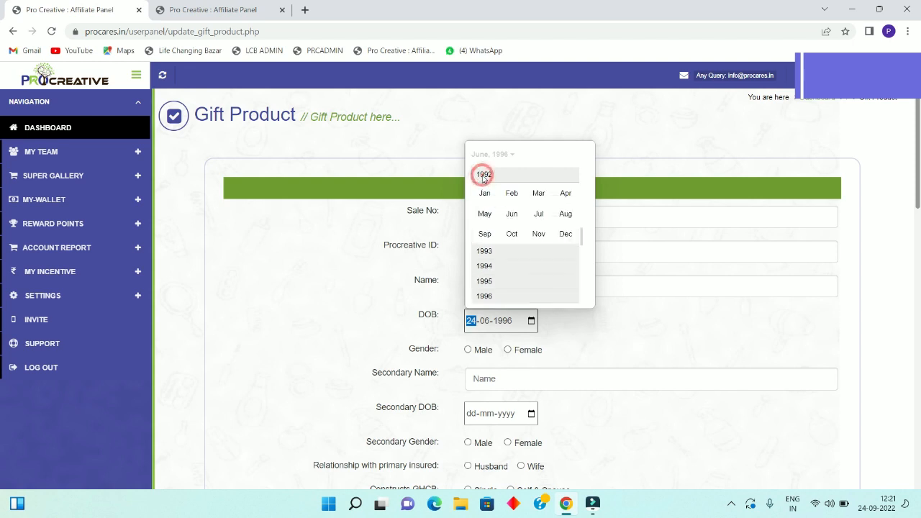
pyautogui.click(538, 235)
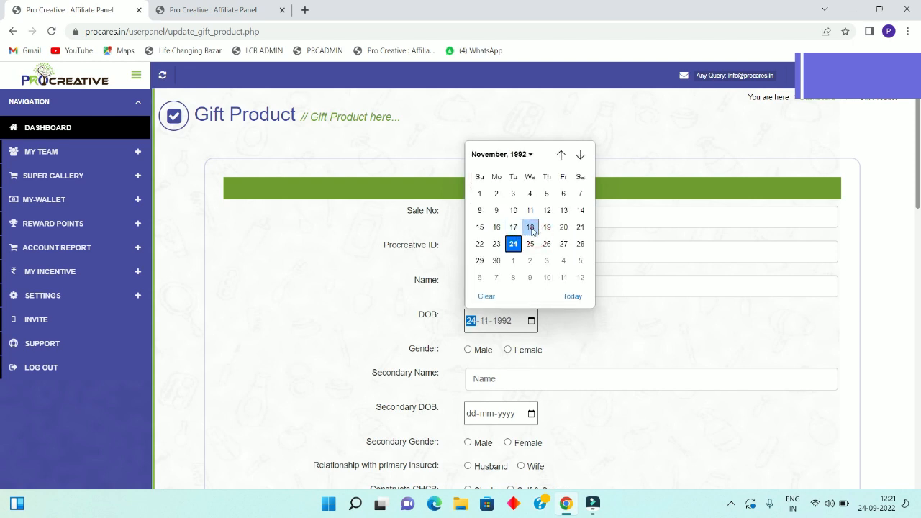
pyautogui.click(530, 227)
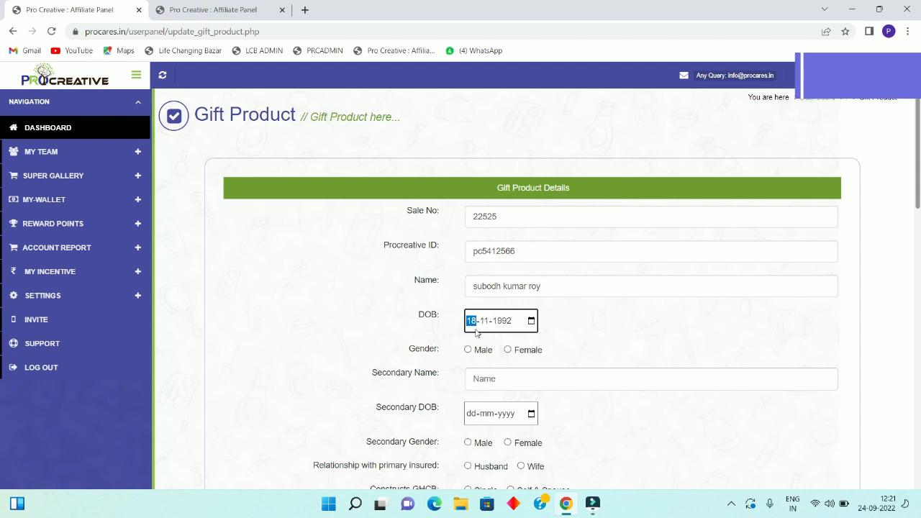
# - Set the primary insured's gender to Male
pyautogui.click(468, 350)
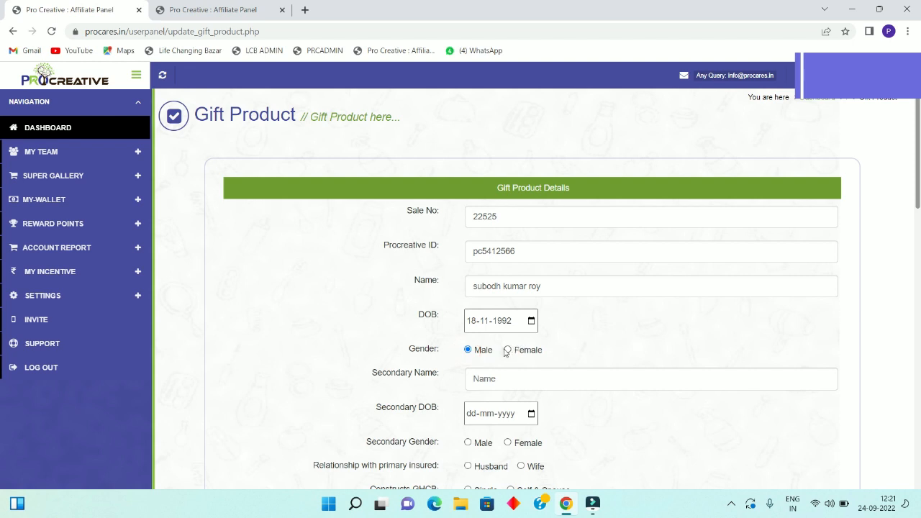
pyautogui.click(507, 350)
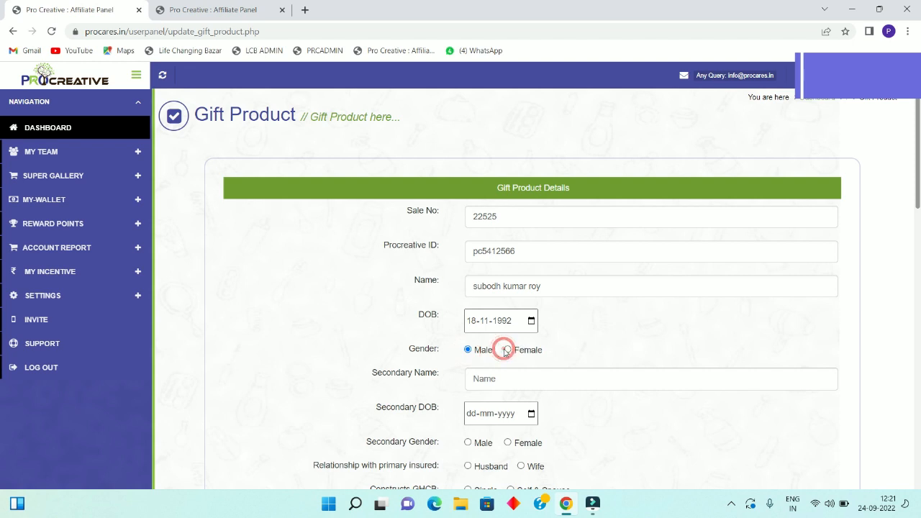
pyautogui.click(467, 350)
# - Type a placeholder name into the Secondary Name field
pyautogui.click(488, 378)
pyautogui.click(496, 384)
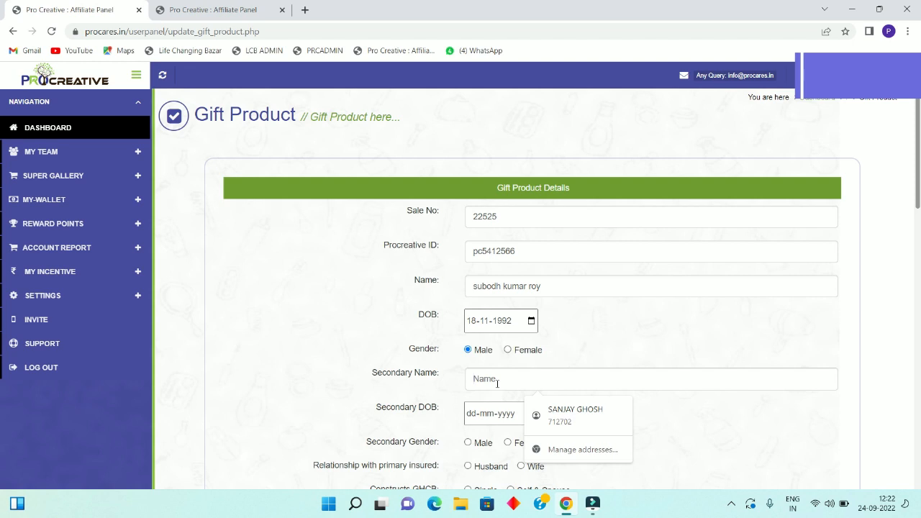
pyautogui.write('ssssssssss')
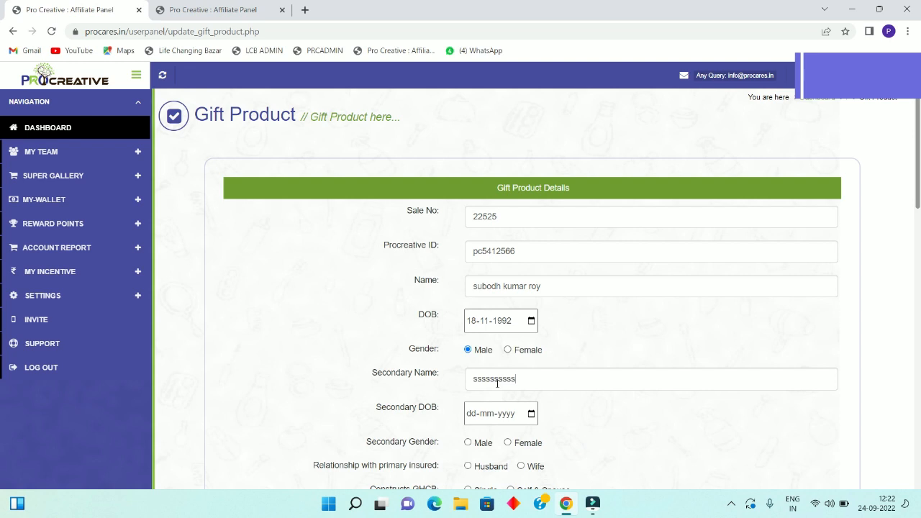
# - Set the secondary date of birth to 12 July 2012
pyautogui.click(530, 414)
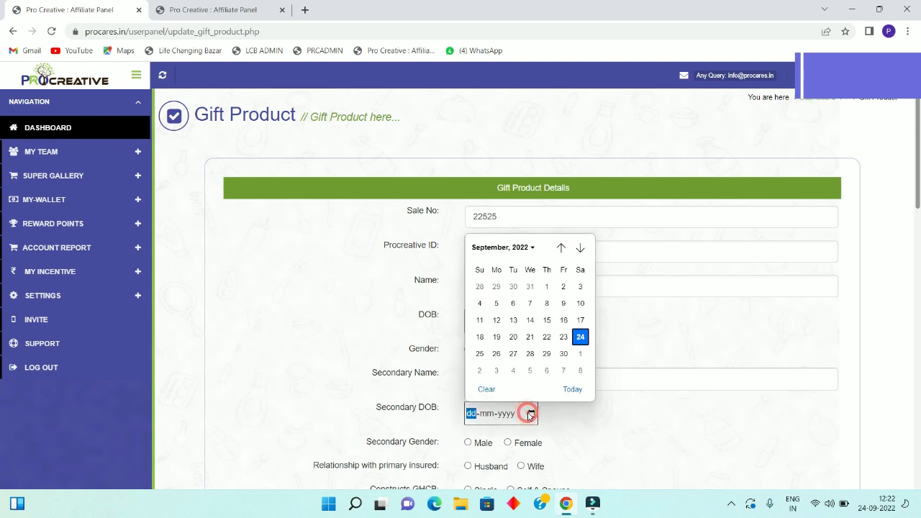
pyautogui.click(532, 249)
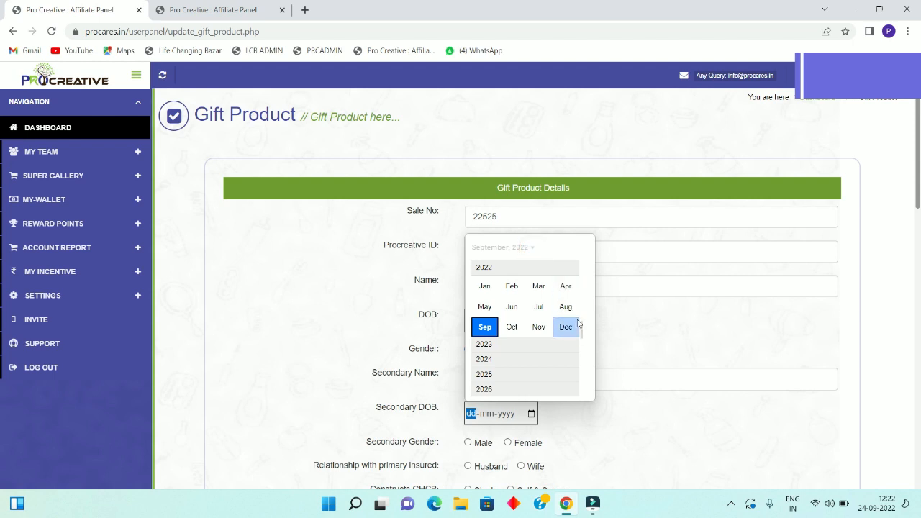
pyautogui.moveTo(582, 334); pyautogui.dragTo(584, 281)
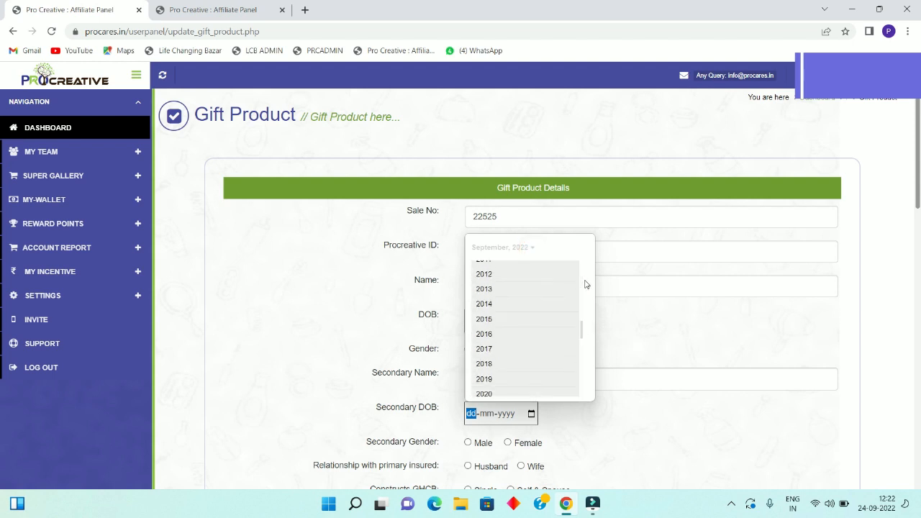
pyautogui.click(484, 274)
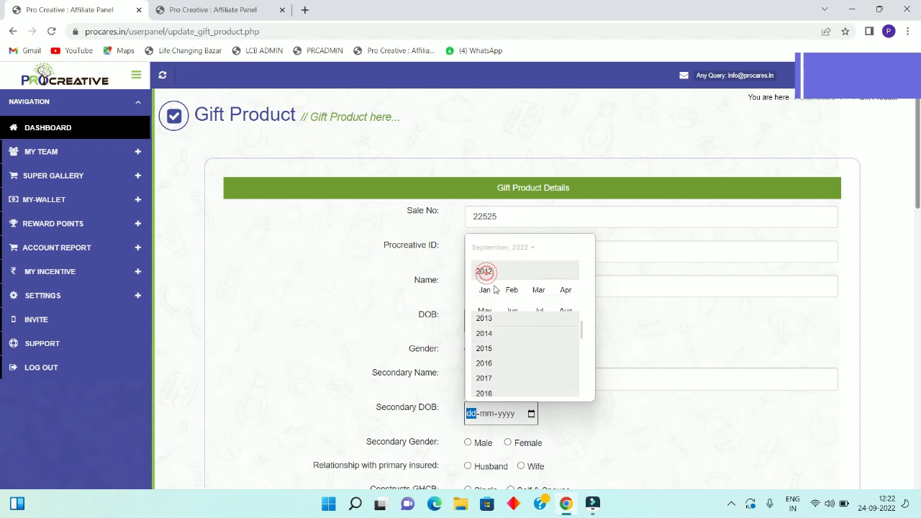
pyautogui.click(540, 308)
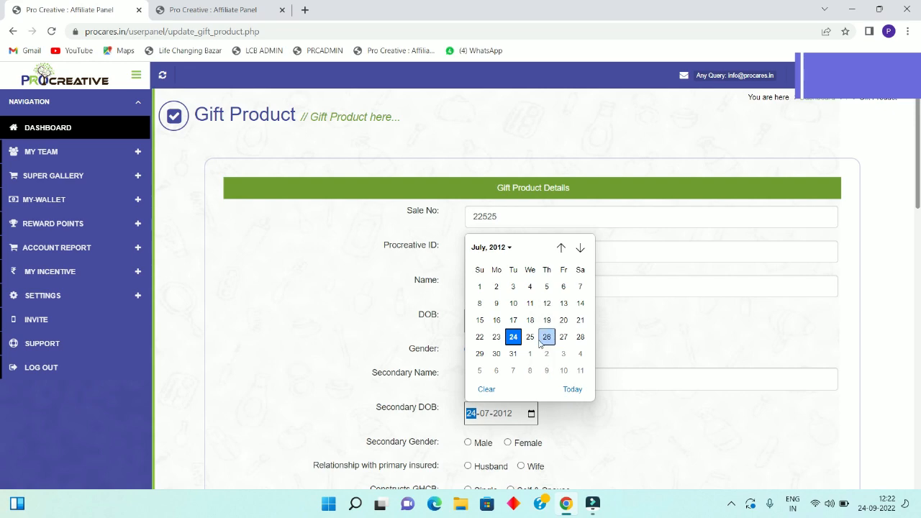
pyautogui.click(546, 304)
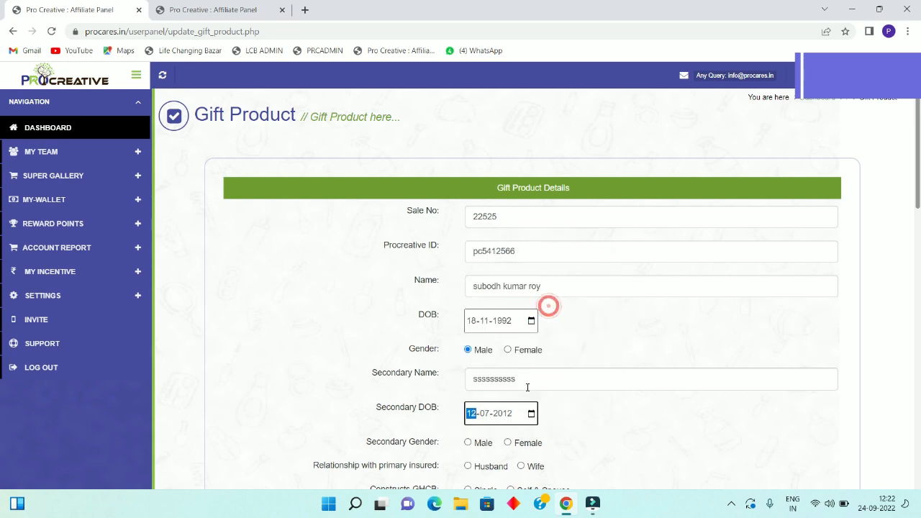
pyautogui.click(577, 431)
# - Mark the secondary insured as Female, Wife, with Constructs GHCB set to Self & Spouse
pyautogui.scroll(-4, 577, 430)
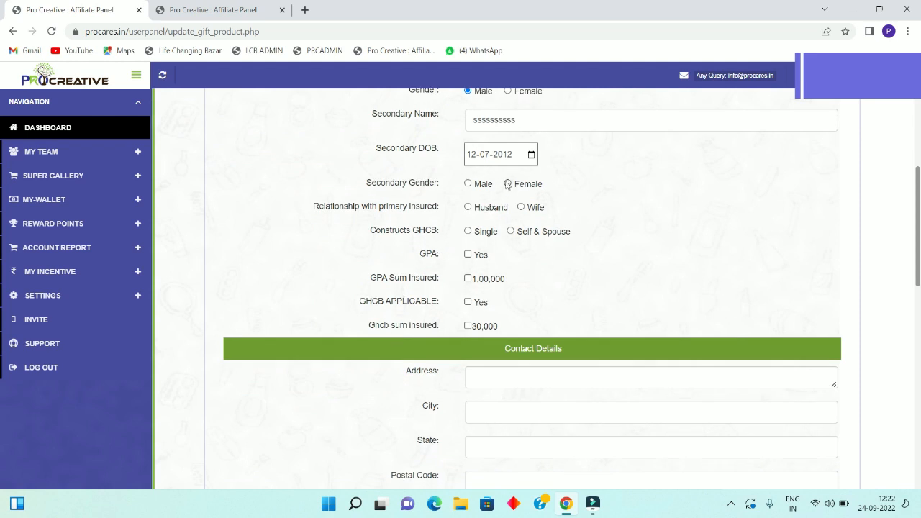
pyautogui.click(508, 183)
pyautogui.click(520, 207)
pyautogui.click(469, 232)
pyautogui.click(511, 231)
# - Opt in to GPA with 1,00,000 sum insured and GHCB with 30,000 sum insured
pyautogui.scroll(-1, 458, 257)
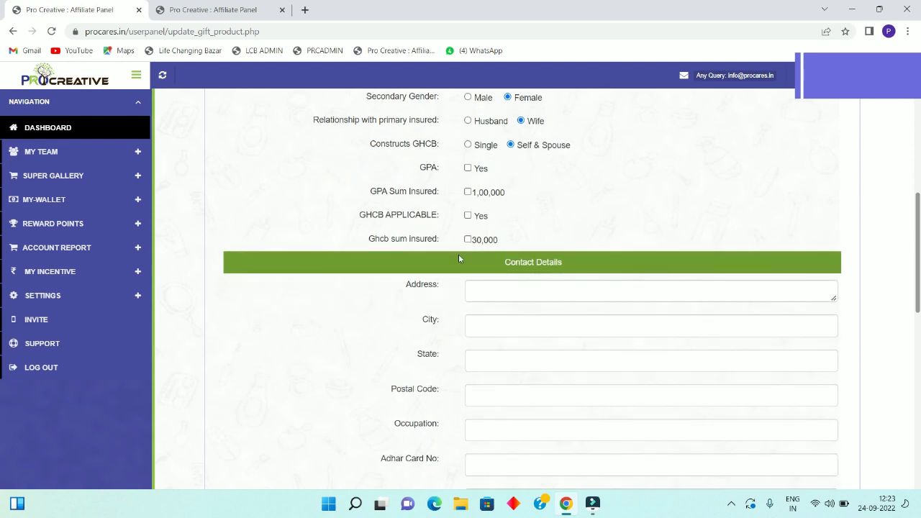
pyautogui.click(467, 169)
pyautogui.click(469, 192)
pyautogui.click(468, 216)
pyautogui.click(468, 241)
# - Fill the contact address from the browser's saved address suggestion
pyautogui.click(488, 292)
pyautogui.write('kjkjk')
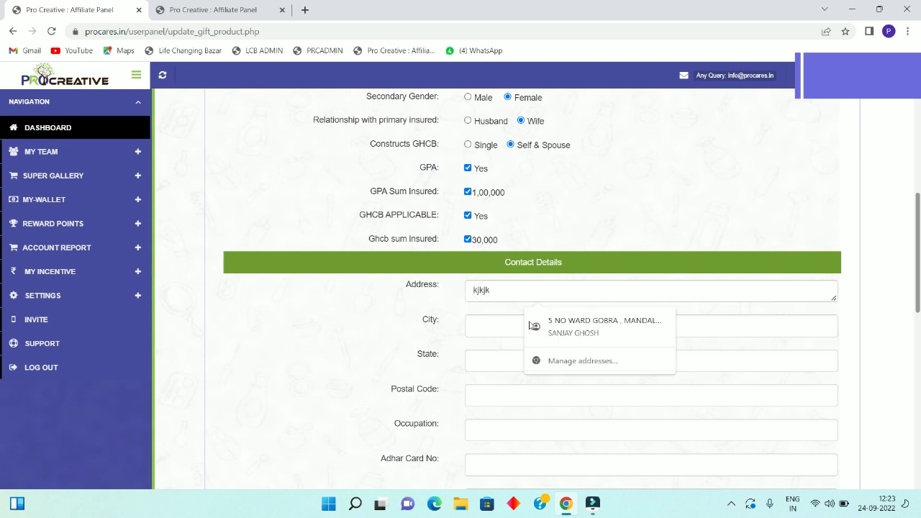
pyautogui.click(576, 334)
pyautogui.click(579, 328)
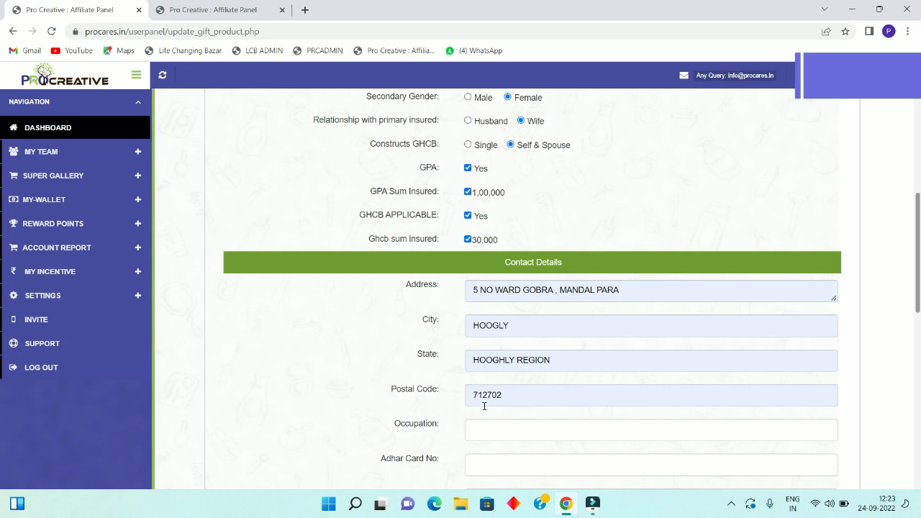
pyautogui.click(365, 391)
pyautogui.scroll(-2, 365, 391)
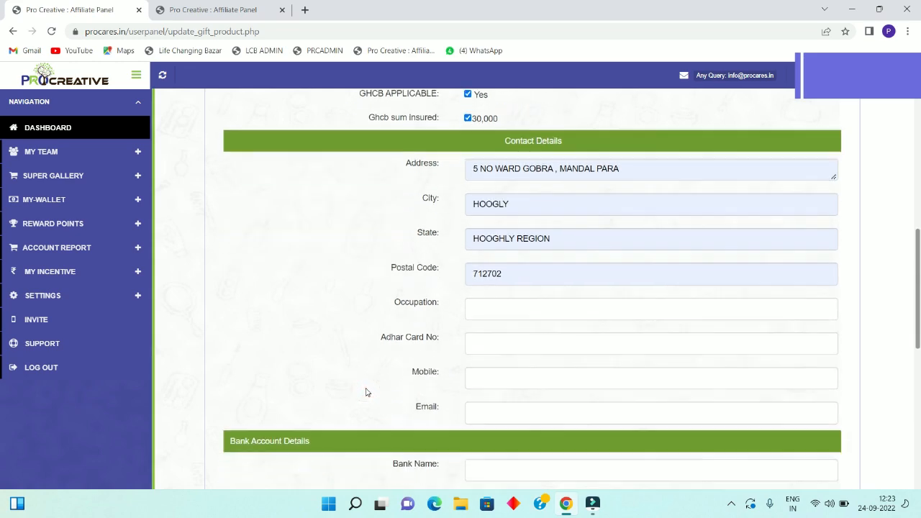
# - Enter occupation 'job', then the member's Aadhaar number, mobile number and e-mail address
pyautogui.click(488, 256)
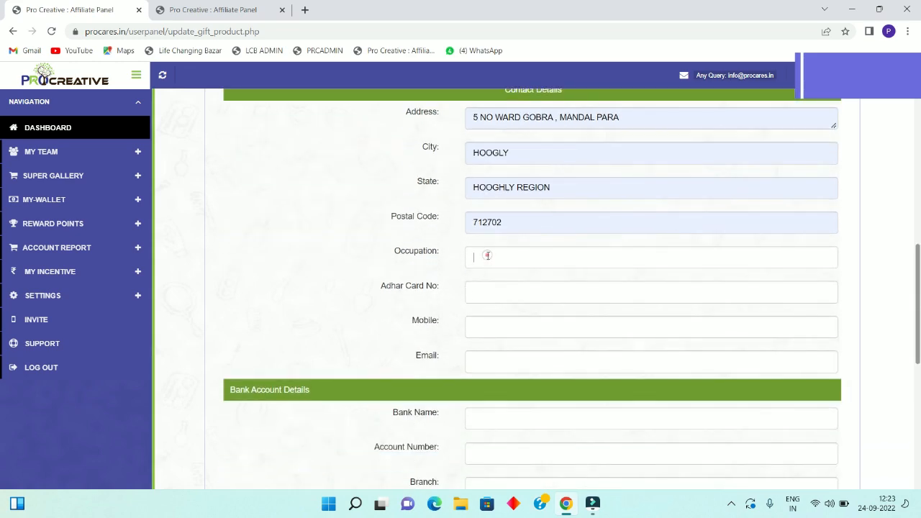
pyautogui.write('job')
pyautogui.click(494, 290)
pyautogui.write('1666666666666')
pyautogui.click(507, 330)
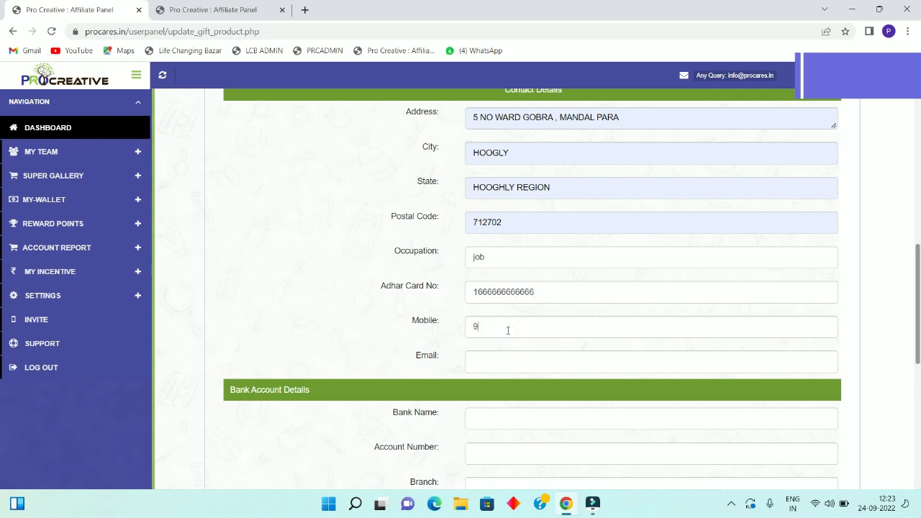
pyautogui.click(508, 363)
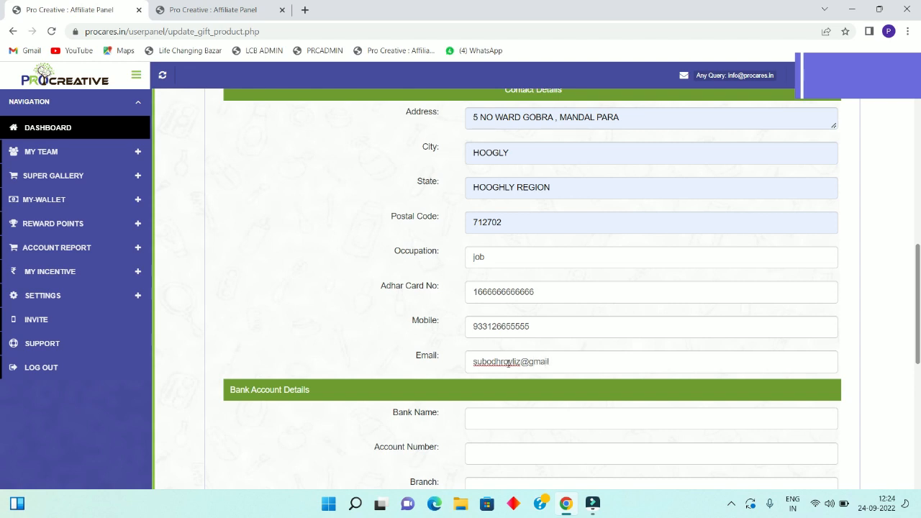
# - Enter bank name sbi, the account number, branch dankuni and the IFSC code
pyautogui.scroll(-2, 347, 327)
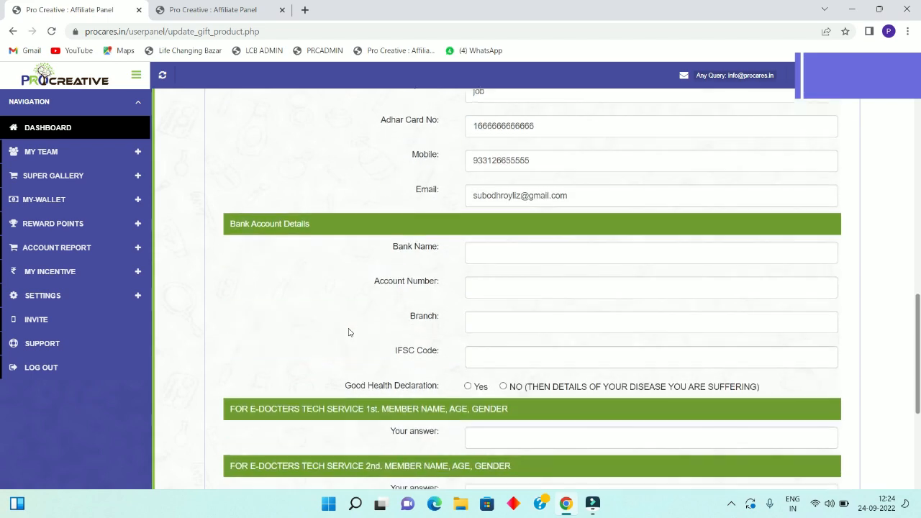
pyautogui.click(495, 245)
pyautogui.write('sbi')
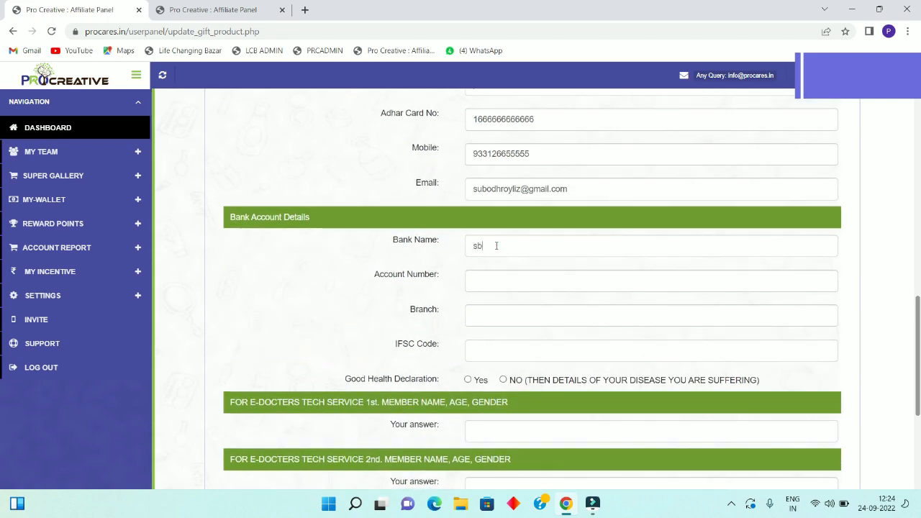
pyautogui.click(490, 284)
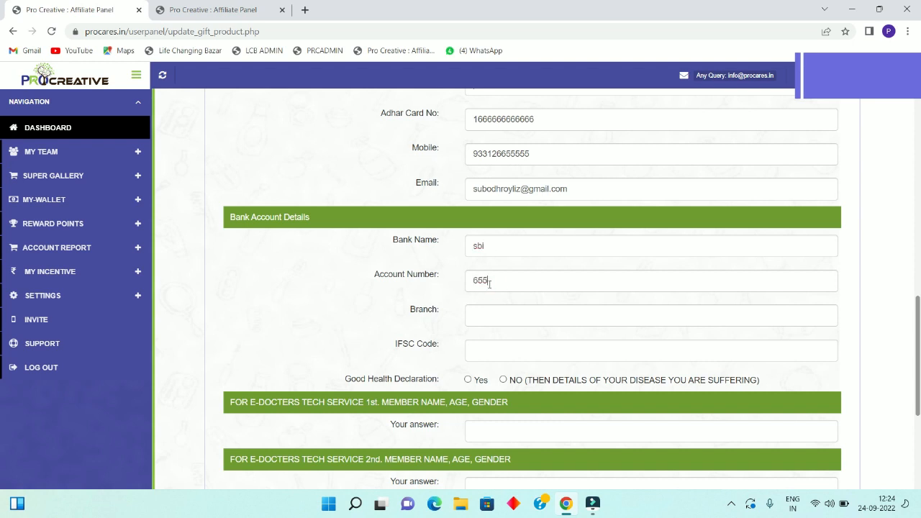
pyautogui.click(501, 316)
pyautogui.write('dankuni')
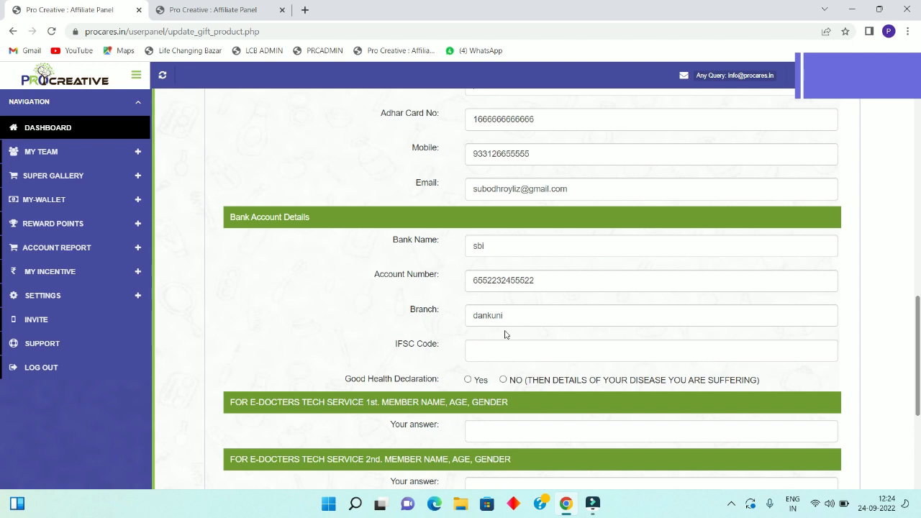
pyautogui.click(504, 350)
pyautogui.write('sbi222225')
# - Answer NO to the Good Health Declaration and give 'sugar' as the disease
pyautogui.click(468, 380)
pyautogui.click(503, 380)
pyautogui.click(504, 400)
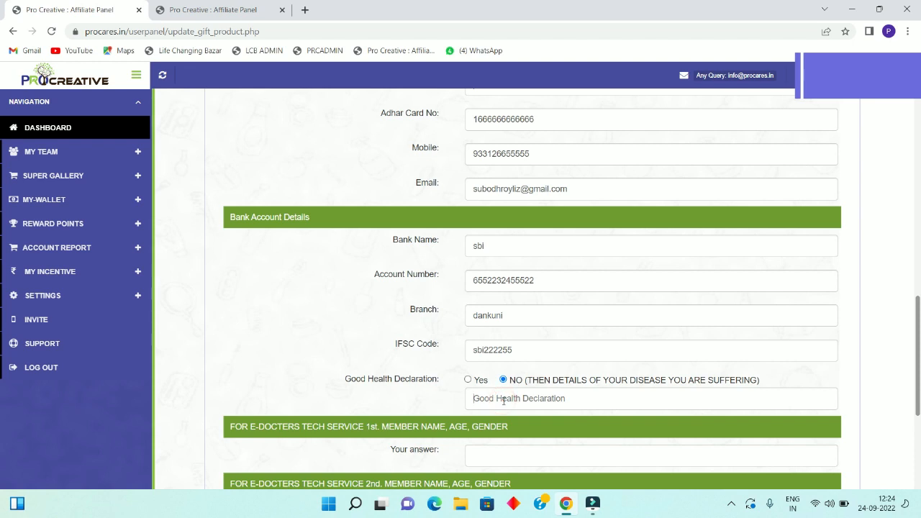
pyautogui.write('sugar')
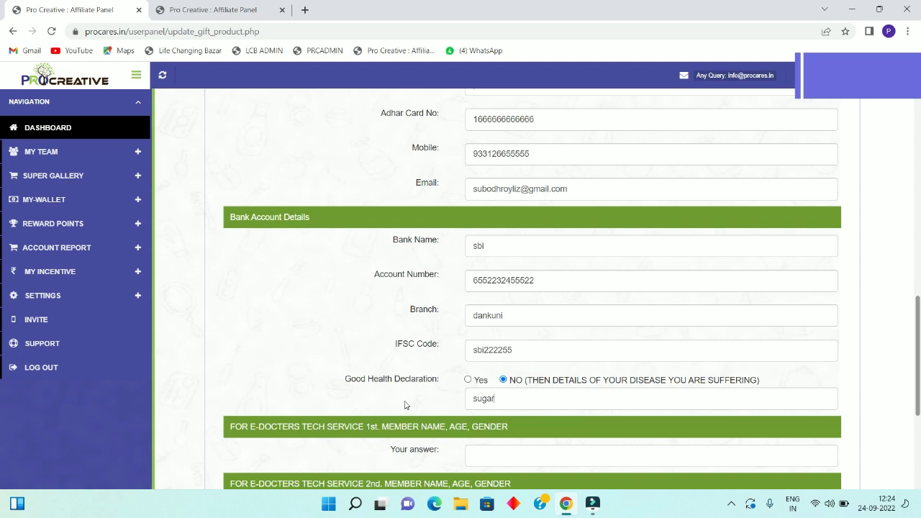
# - Enter the 1st e-doctor member as age 36 male and the 2nd as age 31 female
pyautogui.scroll(-1, 405, 401)
pyautogui.scroll(-2, 405, 400)
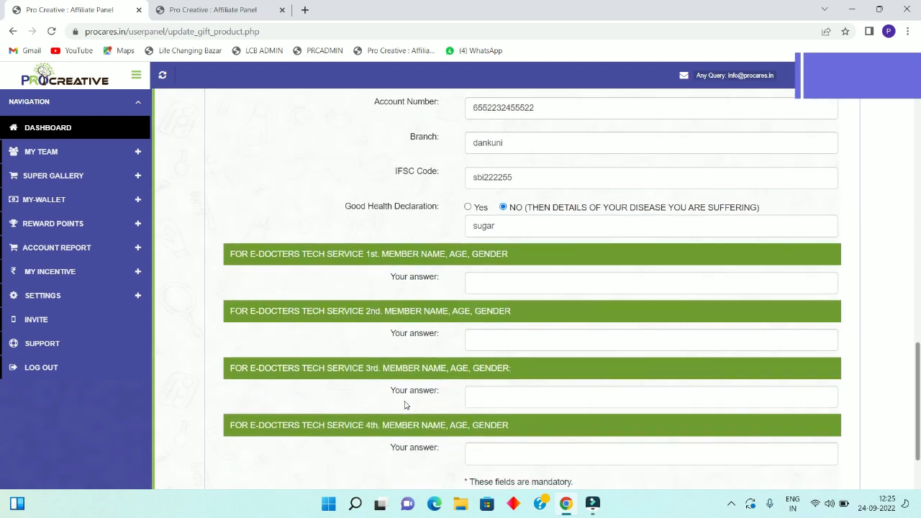
pyautogui.click(492, 286)
pyautogui.write('assdfd')
pyautogui.write('ddd 36 male')
pyautogui.click(500, 340)
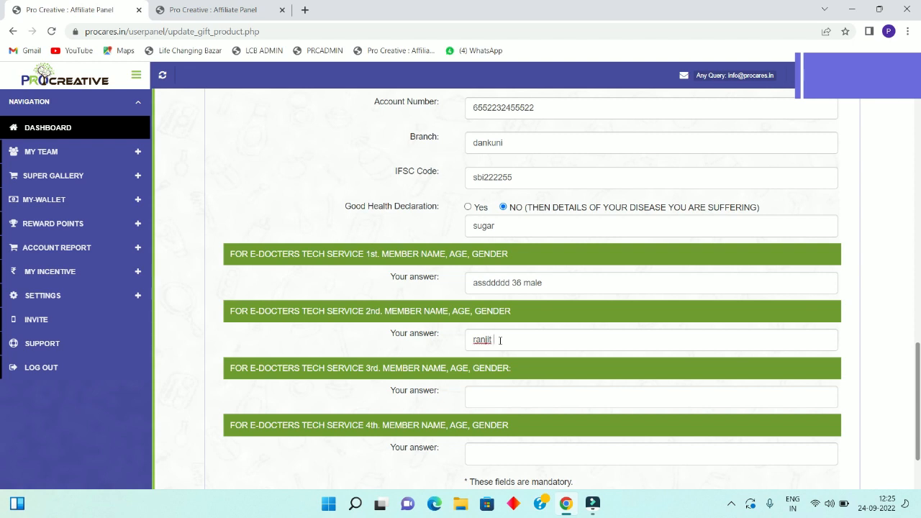
pyautogui.write(' fe')
pyautogui.press('BackSpace')
pyautogui.press('BackSpace')
pyautogui.write('31 female')
# - Add the 3rd member (12, male) and 4th (14, female), then change the 2nd to male
pyautogui.click(505, 398)
pyautogui.write('fdgdfgff')
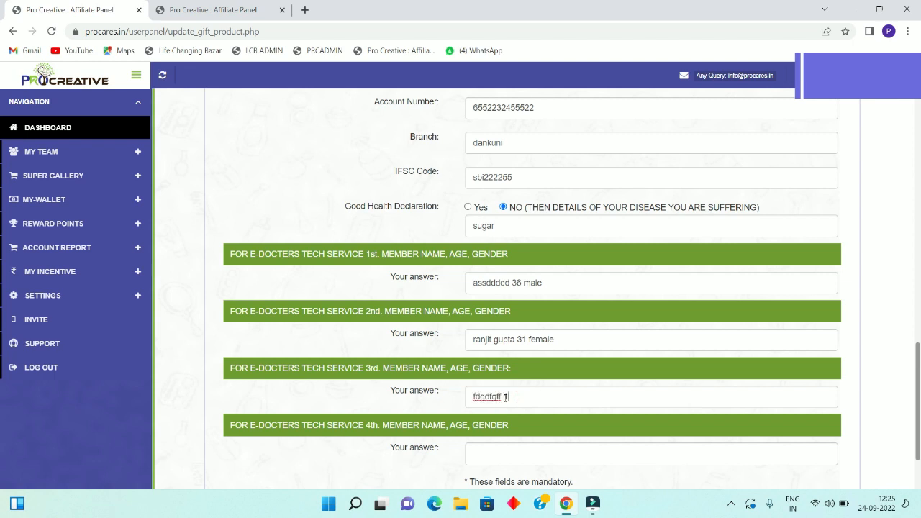
pyautogui.write(' 12 male')
pyautogui.click(513, 455)
pyautogui.write('kkkkk 14 femai')
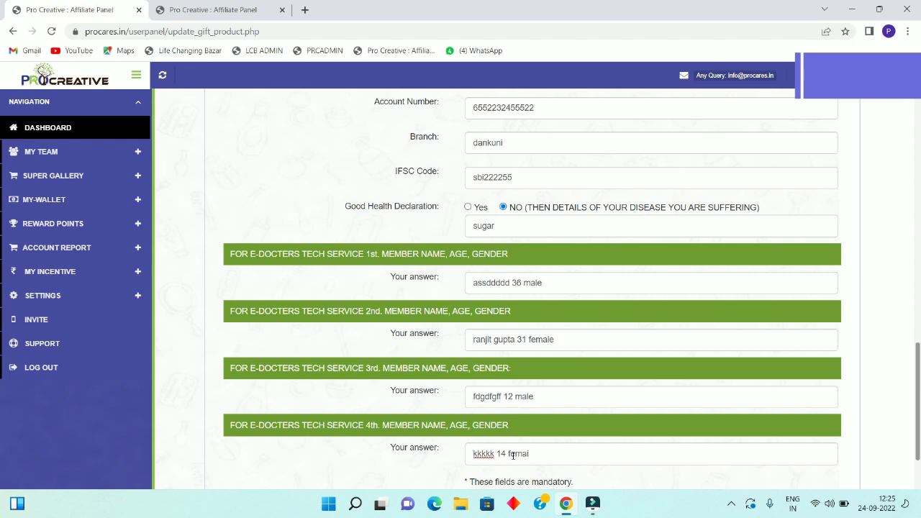
pyautogui.write('le')
pyautogui.click(537, 339)
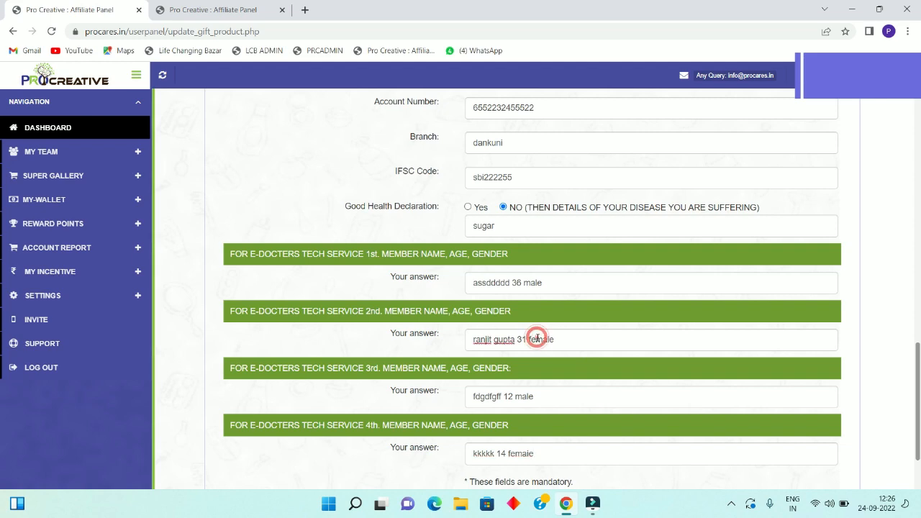
pyautogui.press('BackSpace')
pyautogui.press('BackSpace')
pyautogui.click(843, 402)
pyautogui.scroll(-1, 846, 407)
pyautogui.scroll(-1, 846, 408)
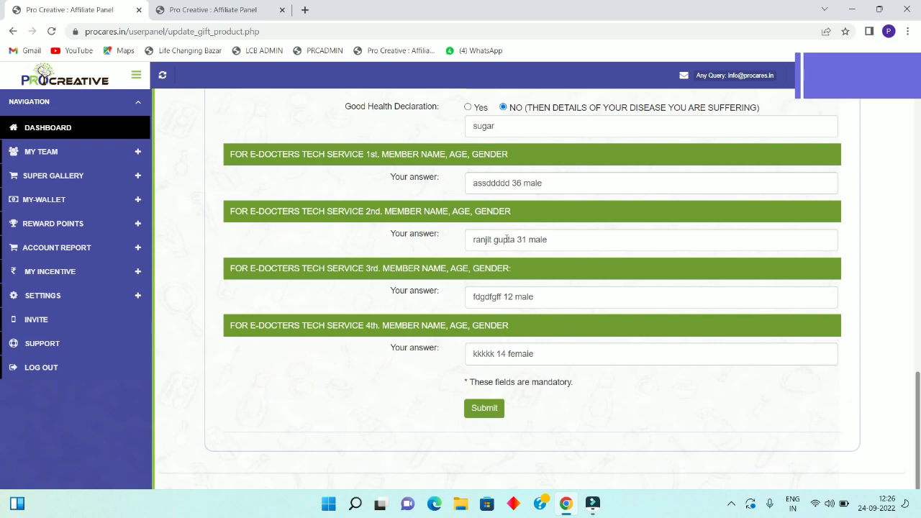
pyautogui.scroll(1, 380, 267)
pyautogui.scroll(10, 380, 267)
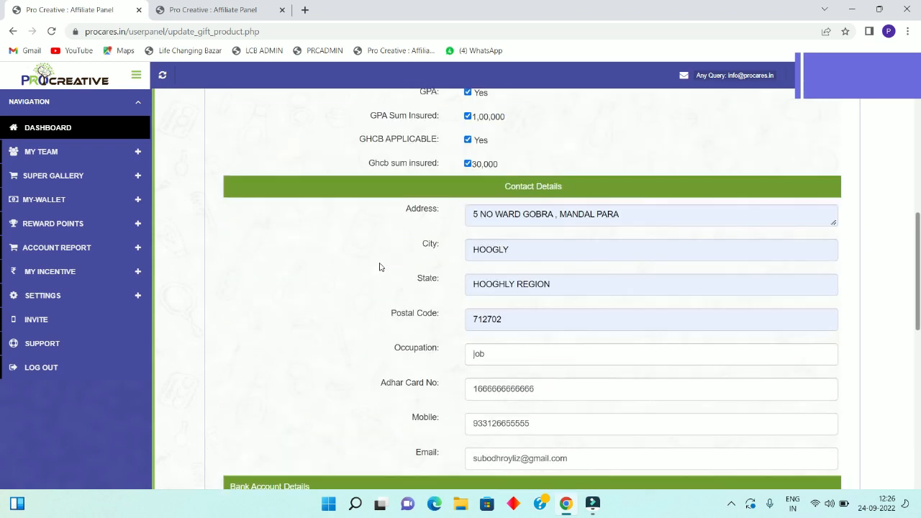
pyautogui.scroll(3, 380, 264)
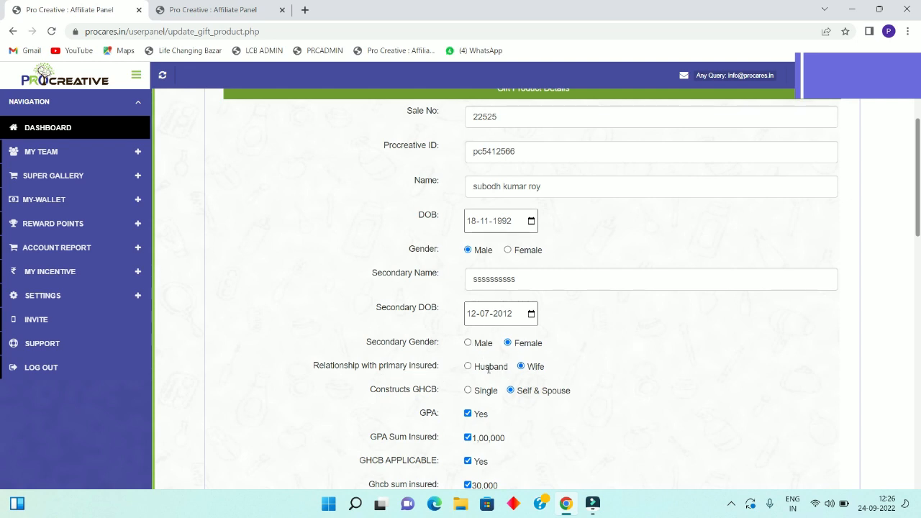
pyautogui.scroll(-2, 526, 413)
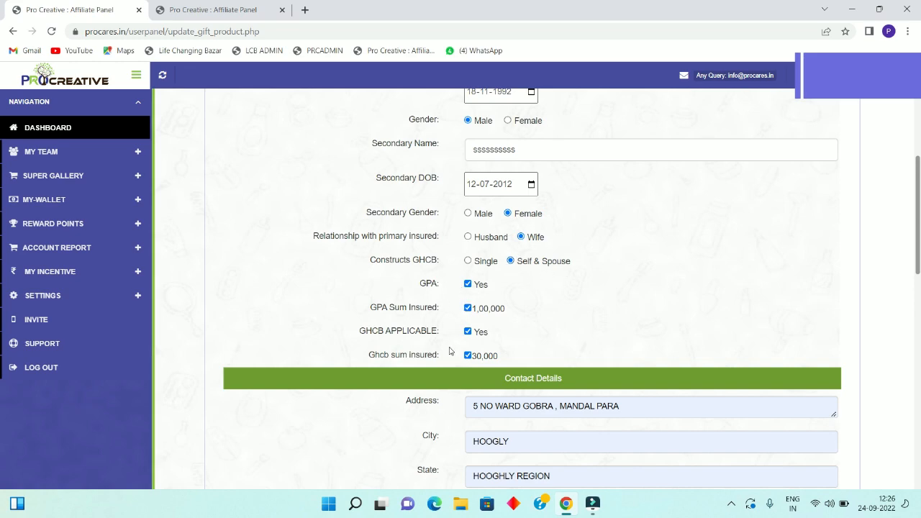
pyautogui.scroll(-1, 451, 372)
pyautogui.scroll(-1, 470, 319)
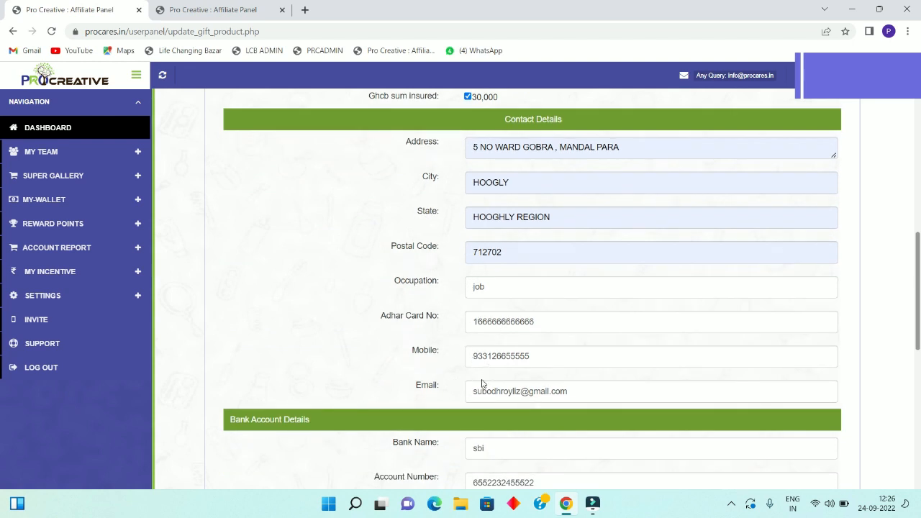
pyautogui.scroll(-3, 517, 374)
pyautogui.scroll(-3, 518, 374)
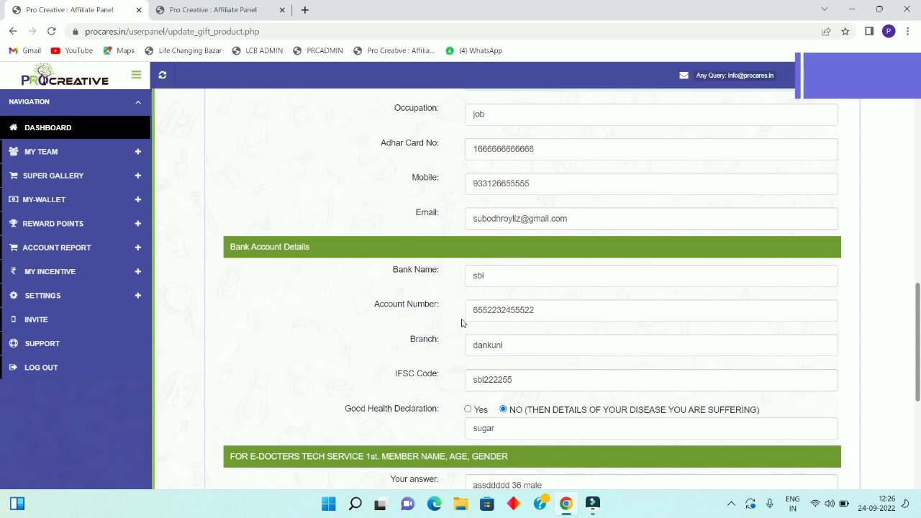
pyautogui.scroll(-1, 500, 309)
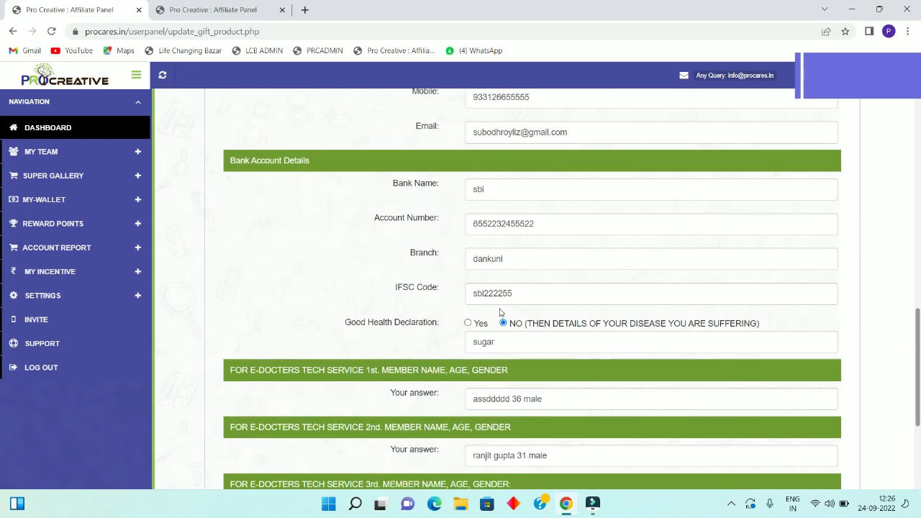
pyautogui.scroll(-1, 501, 312)
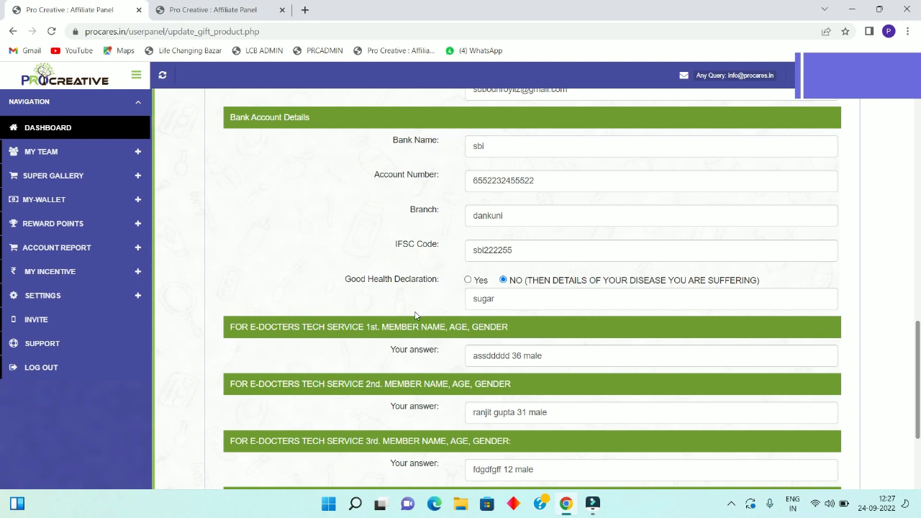
pyautogui.scroll(-3, 464, 367)
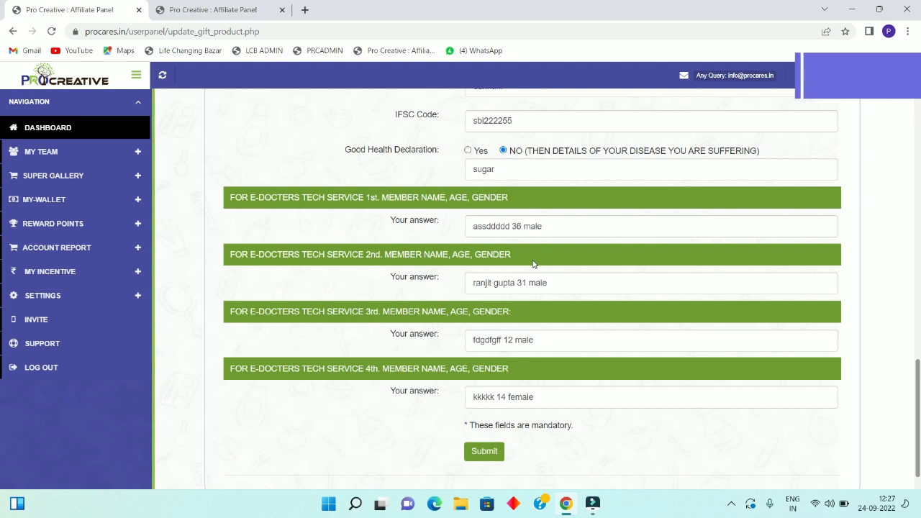
# - Submit the Gift Product form and decline Chrome's offer to save the address
pyautogui.click(485, 453)
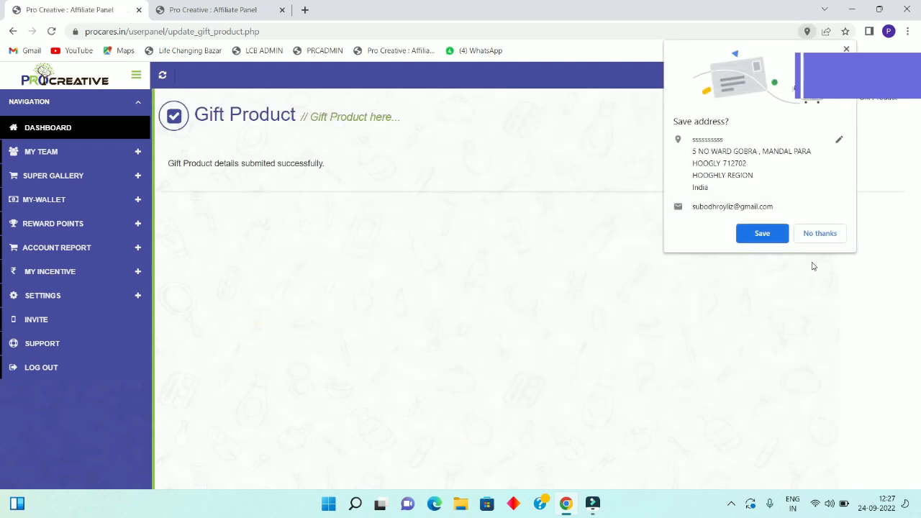
pyautogui.click(818, 232)
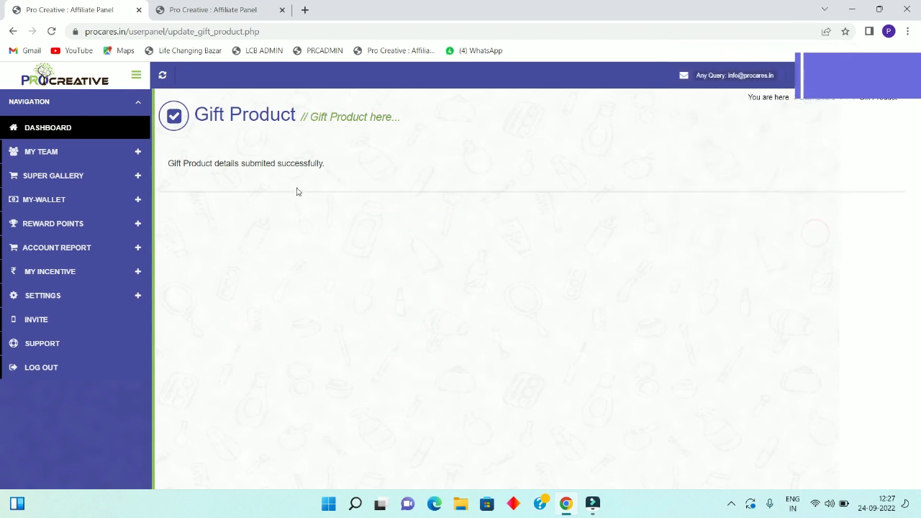